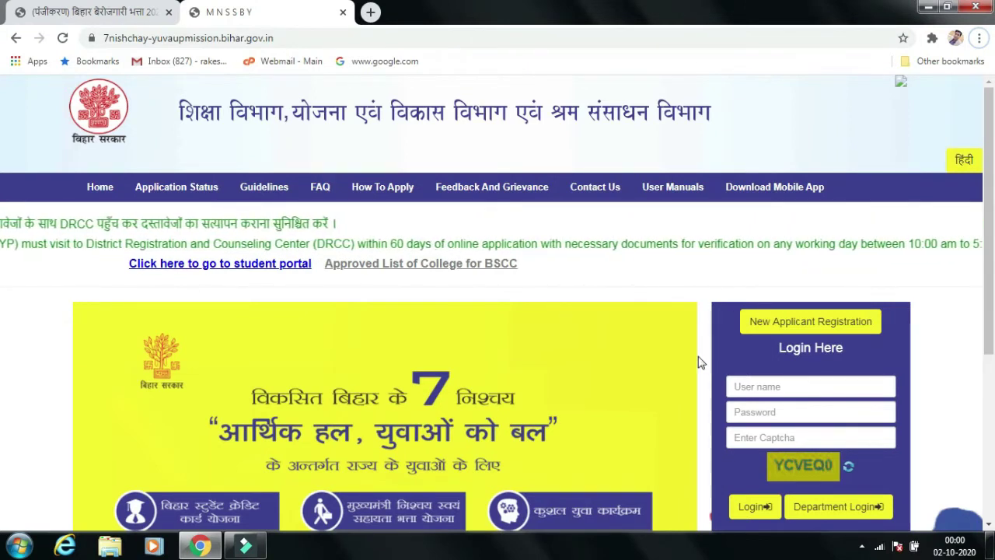
- Open the new applicant registration form and fill in the applicant's name, e-mail, Aadhaar number and mobile number
{"action": "left_click", "coordinate": [798, 332]}
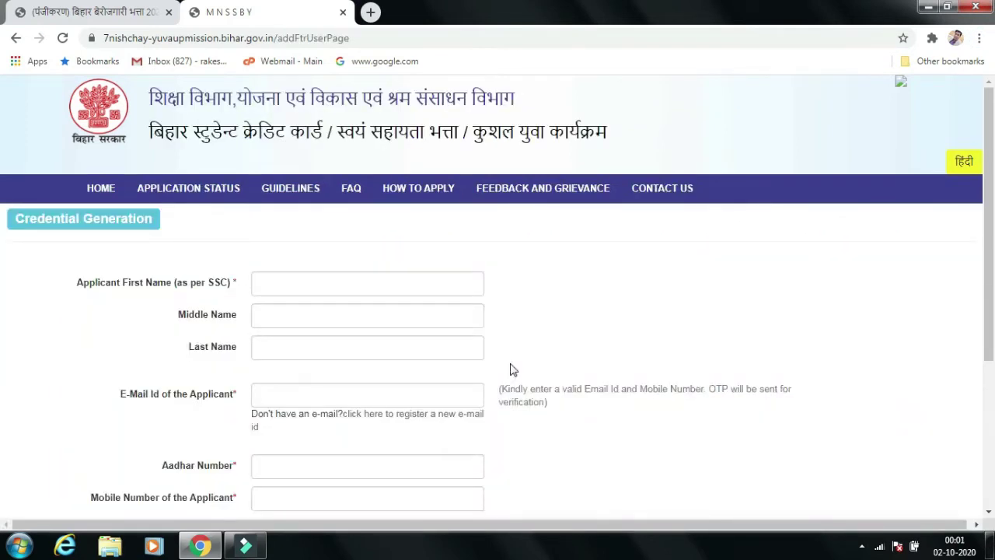
{"action": "left_click", "coordinate": [314, 286]}
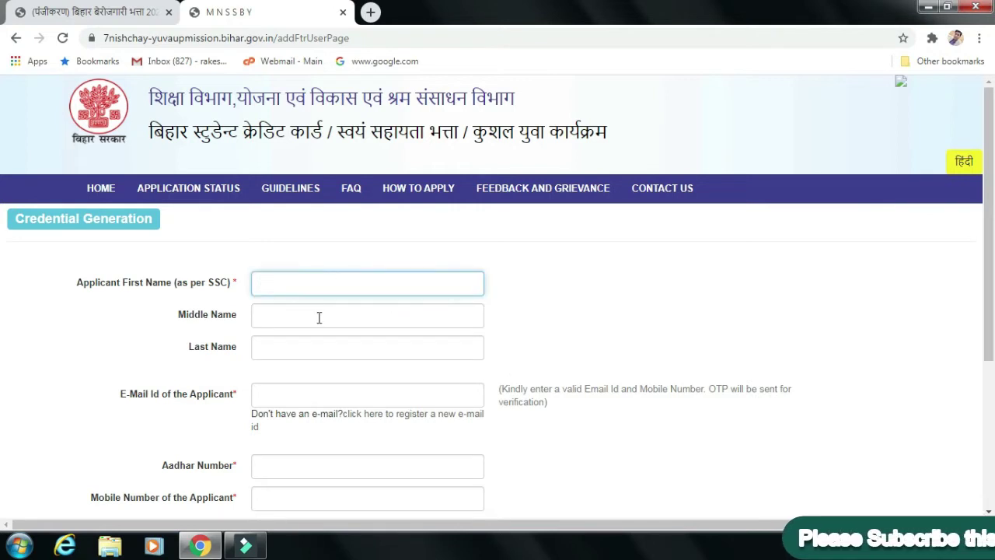
{"action": "left_click", "coordinate": [319, 317]}
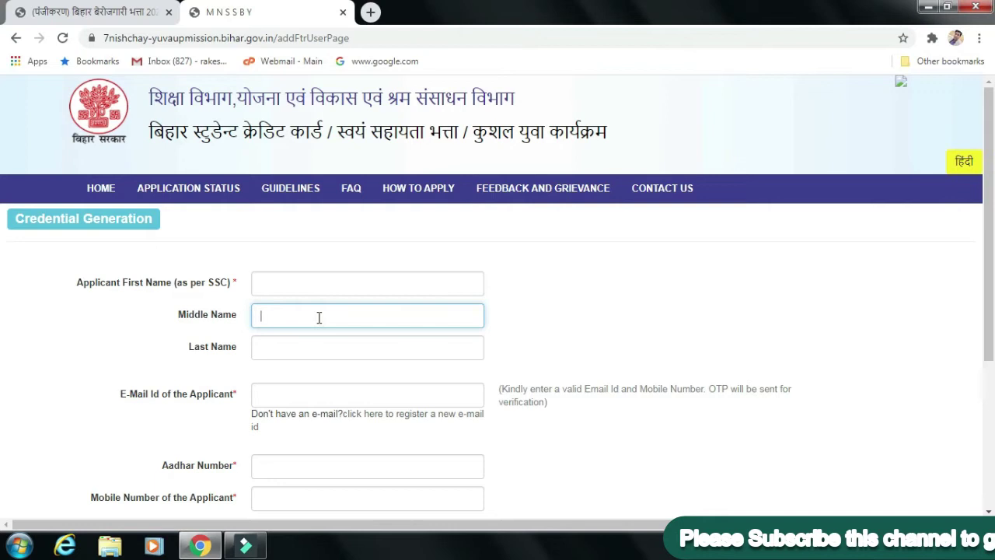
{"action": "left_click", "coordinate": [312, 350]}
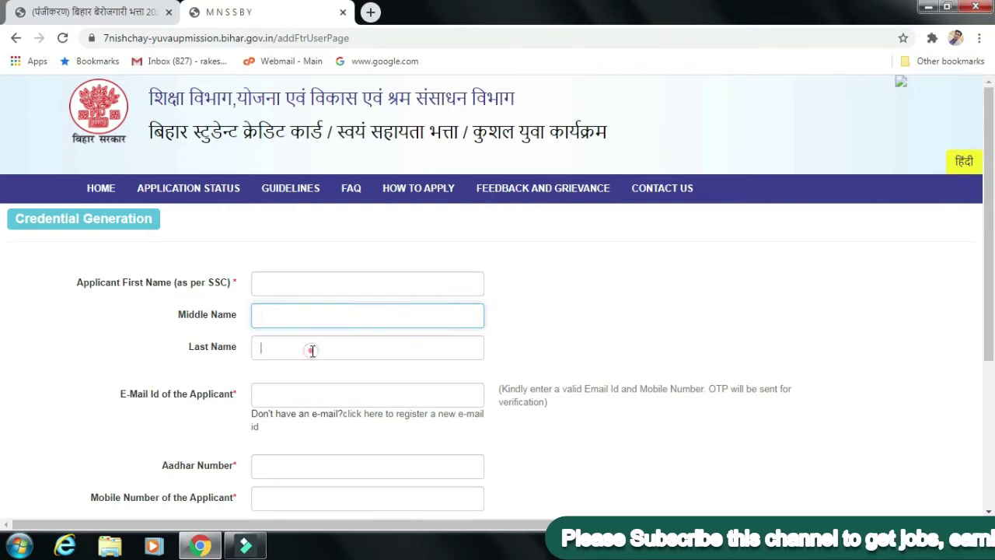
{"action": "left_click", "coordinate": [298, 396]}
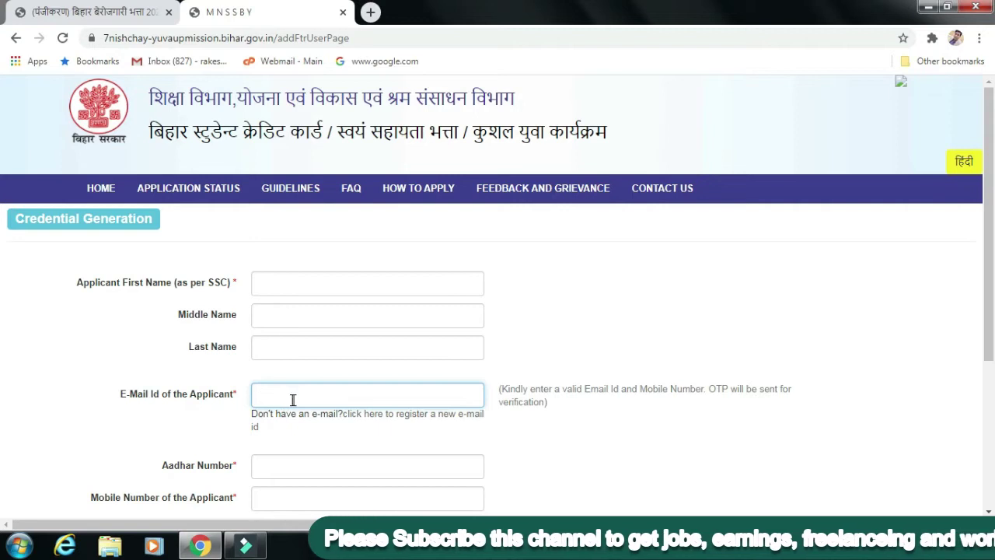
{"action": "left_click", "coordinate": [280, 465]}
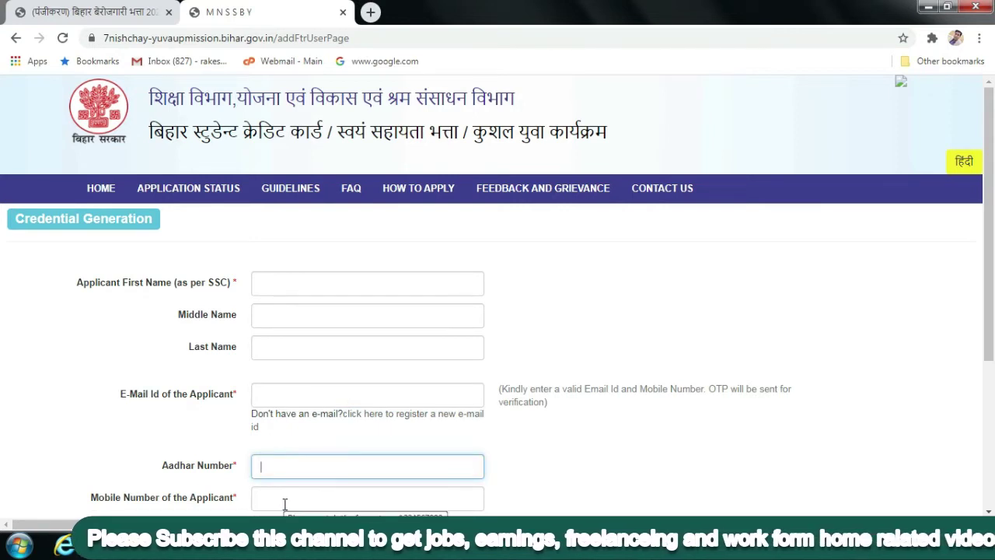
{"action": "scroll", "coordinate": [495, 366], "scroll_direction": "down", "scroll_amount": 4}
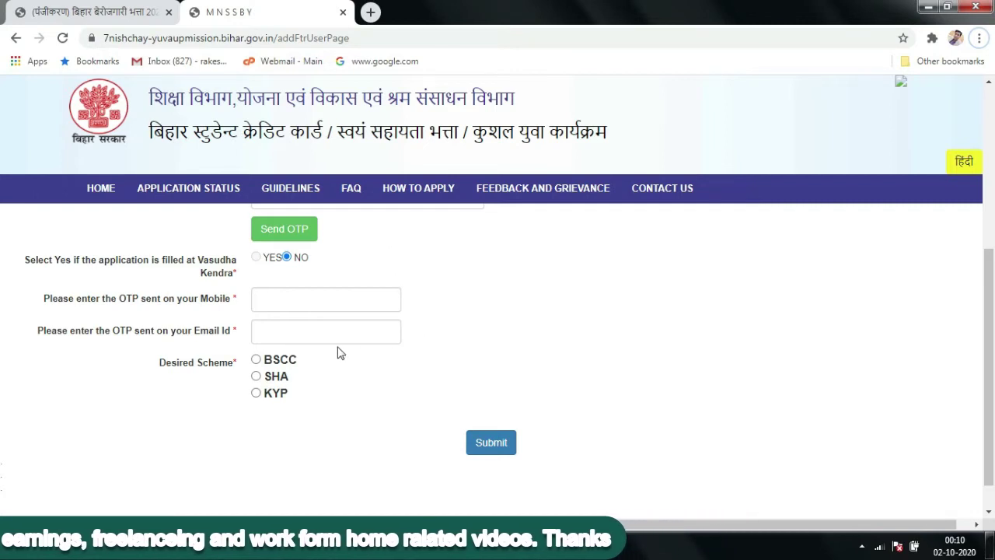
- Enter the OTPs sent to the mobile and e-mail, choose SHA as the desired scheme and submit the registration
{"action": "left_click", "coordinate": [346, 302]}
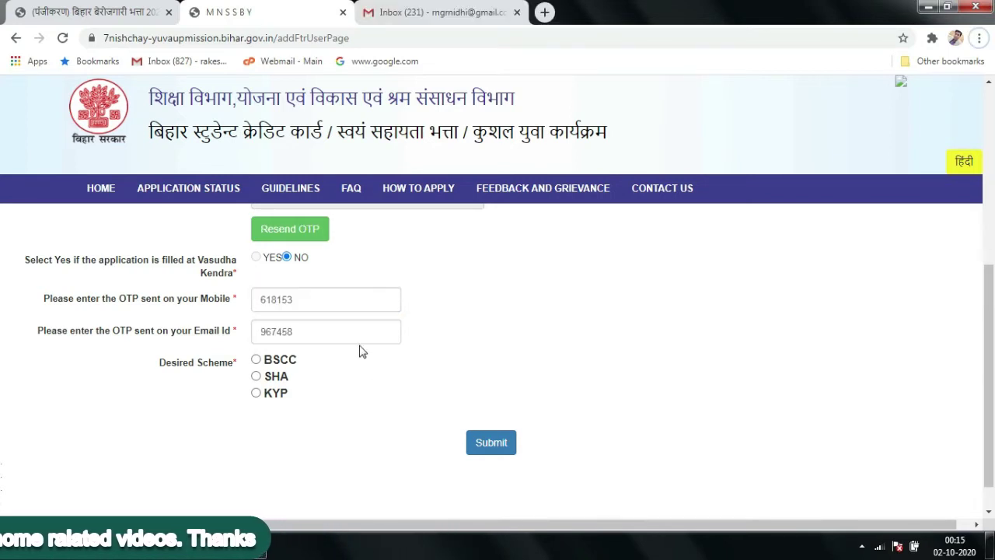
{"action": "left_click", "coordinate": [257, 376]}
{"action": "left_click", "coordinate": [495, 448]}
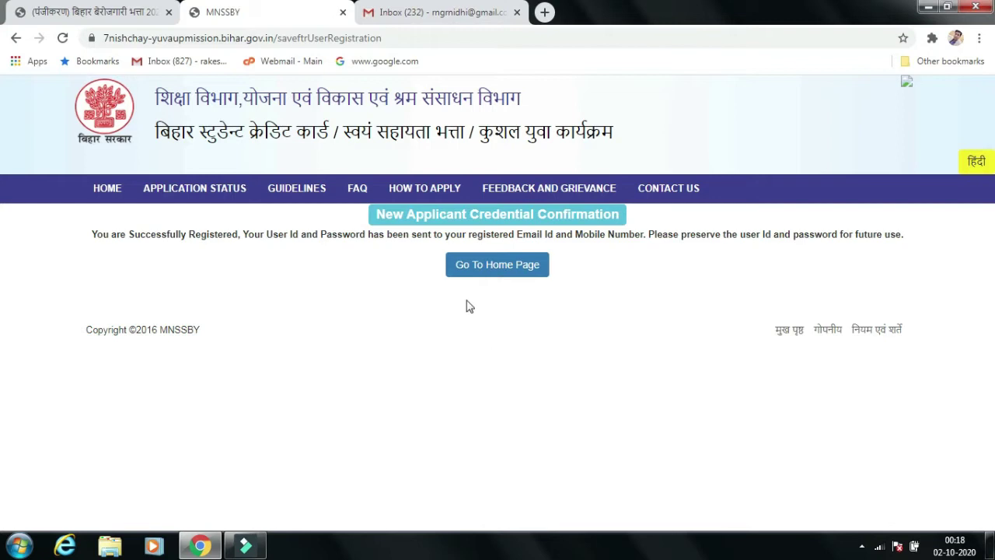
- Return to the home page and log in with the applicant's user name, password and captcha
{"action": "left_click", "coordinate": [501, 266]}
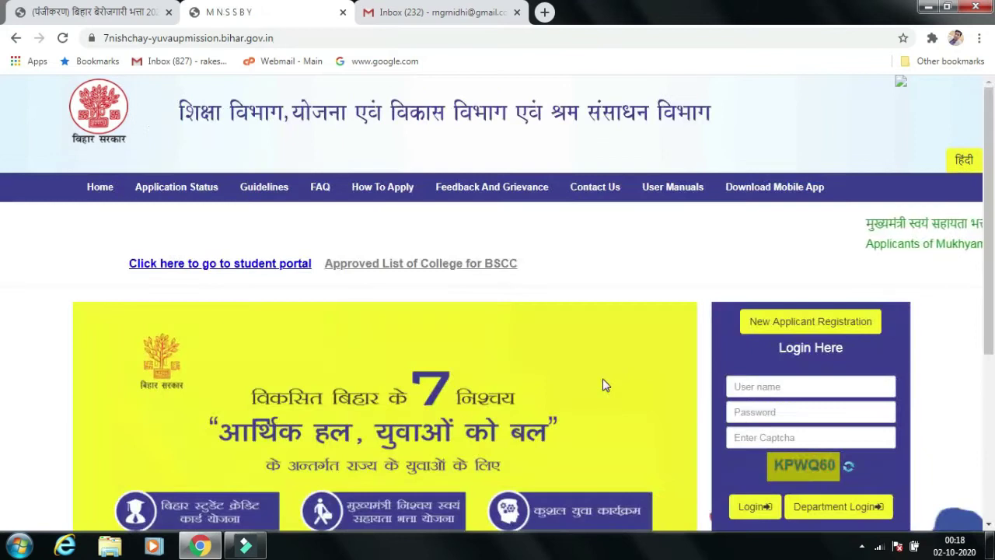
{"action": "left_click", "coordinate": [755, 386]}
{"action": "left_click", "coordinate": [769, 412]}
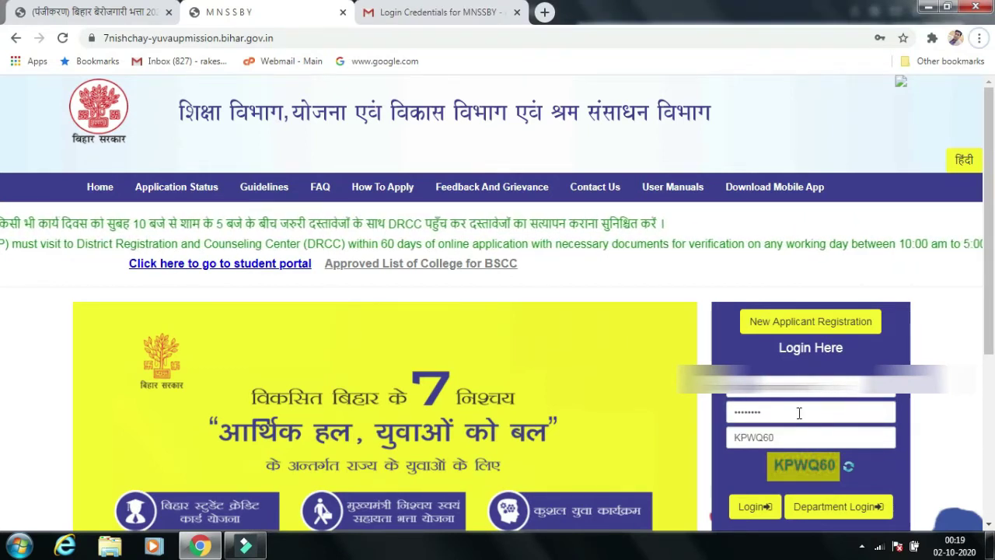
{"action": "left_click", "coordinate": [752, 507]}
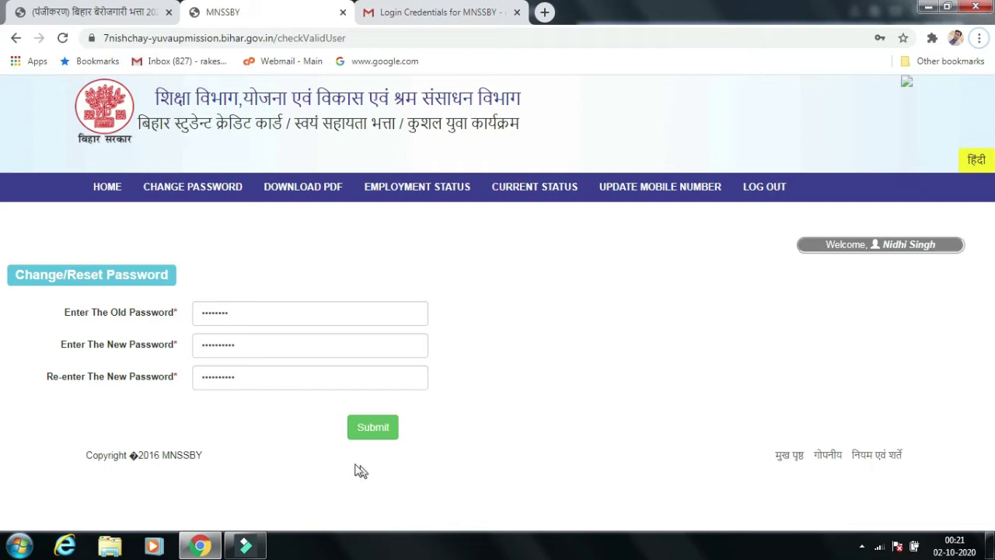
- Submit the old and new account passwords to reset the password, and log in again as the applicant
{"action": "left_click", "coordinate": [372, 428]}
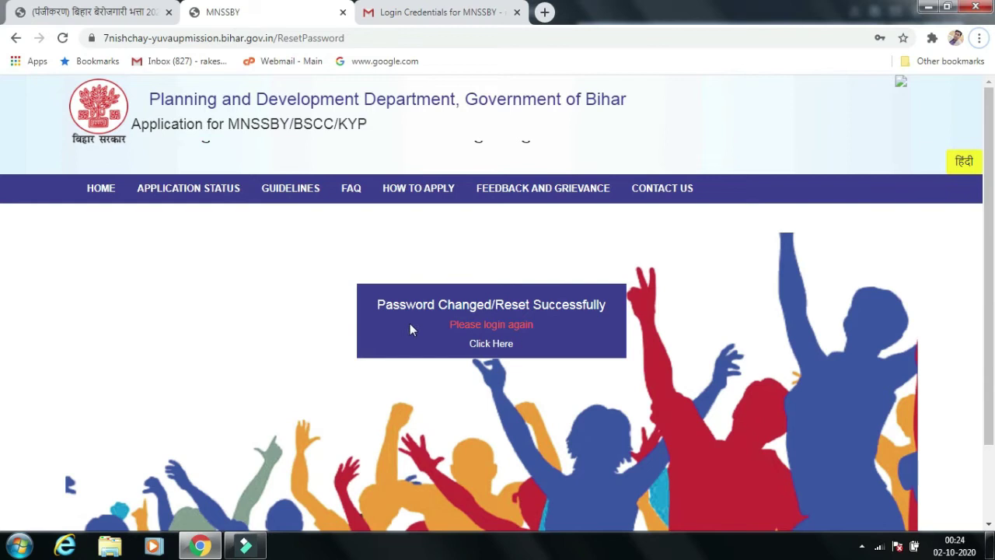
{"action": "left_click", "coordinate": [491, 345]}
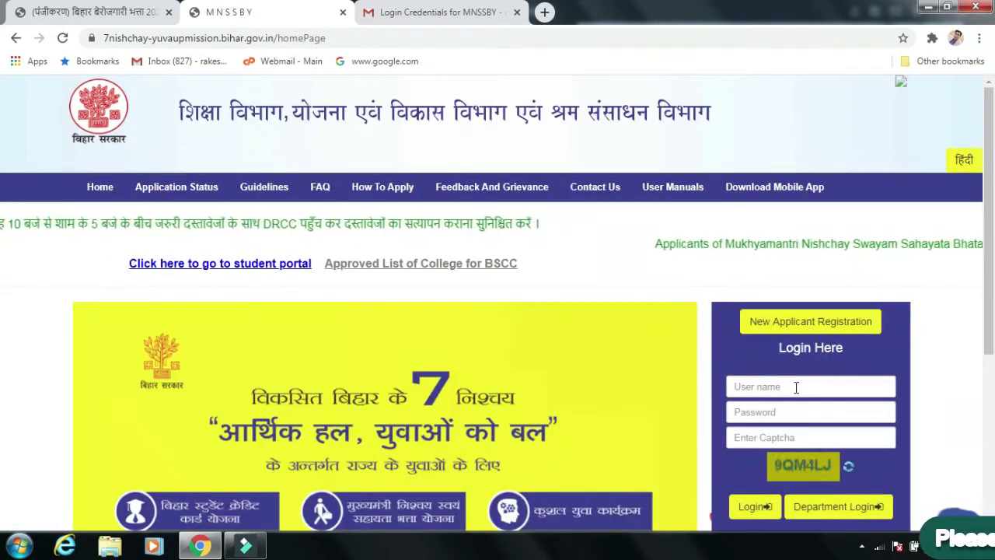
{"action": "left_click", "coordinate": [777, 385]}
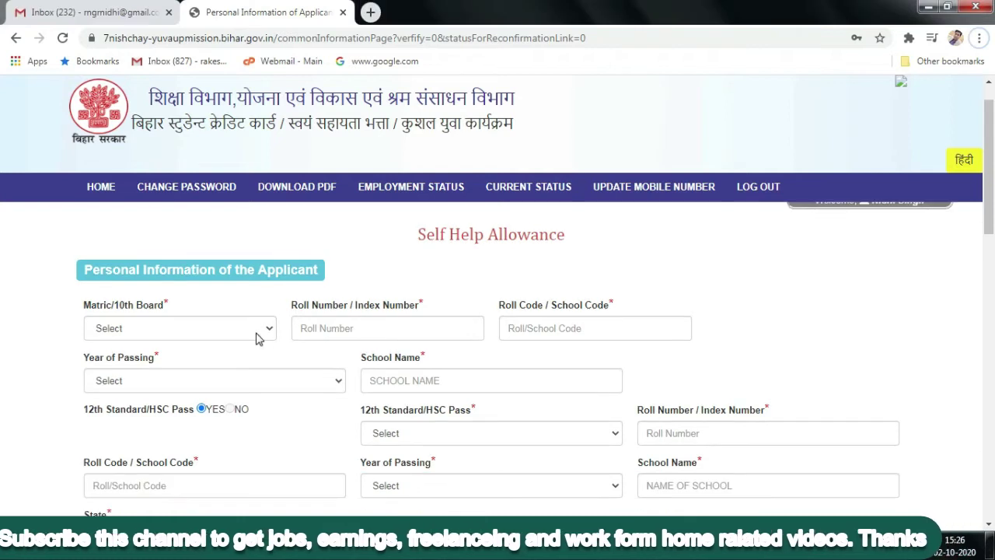
- Review the Matric/10th fields of the Self Help Allowance form: board options, roll number, school code, year of passing and school name
{"action": "left_click", "coordinate": [257, 329]}
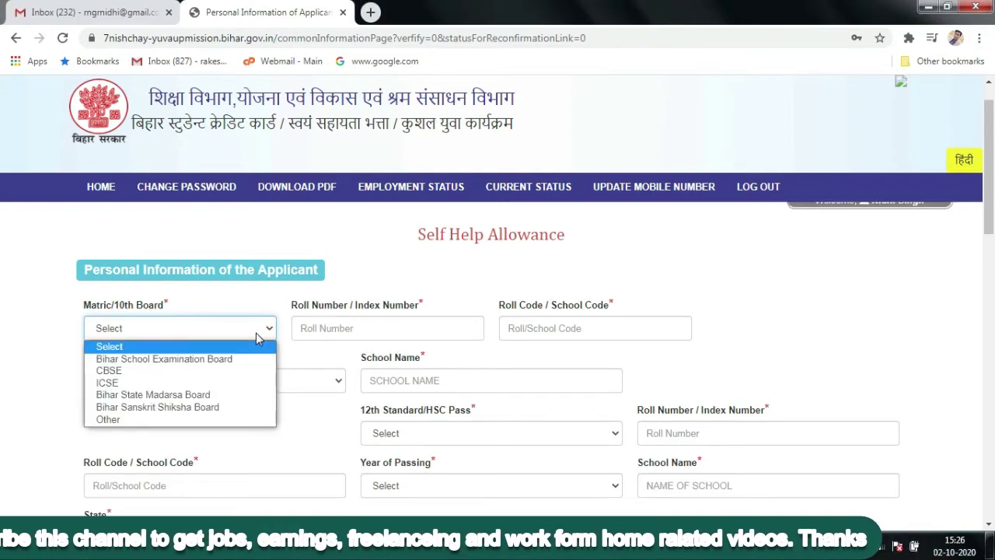
{"action": "left_click", "coordinate": [362, 328]}
{"action": "left_click", "coordinate": [362, 328]}
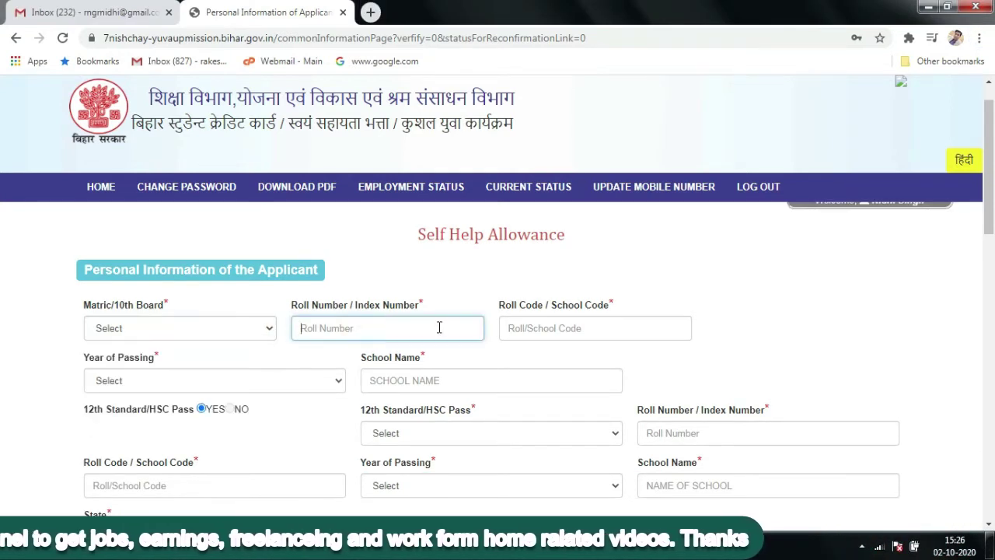
{"action": "left_click", "coordinate": [541, 328]}
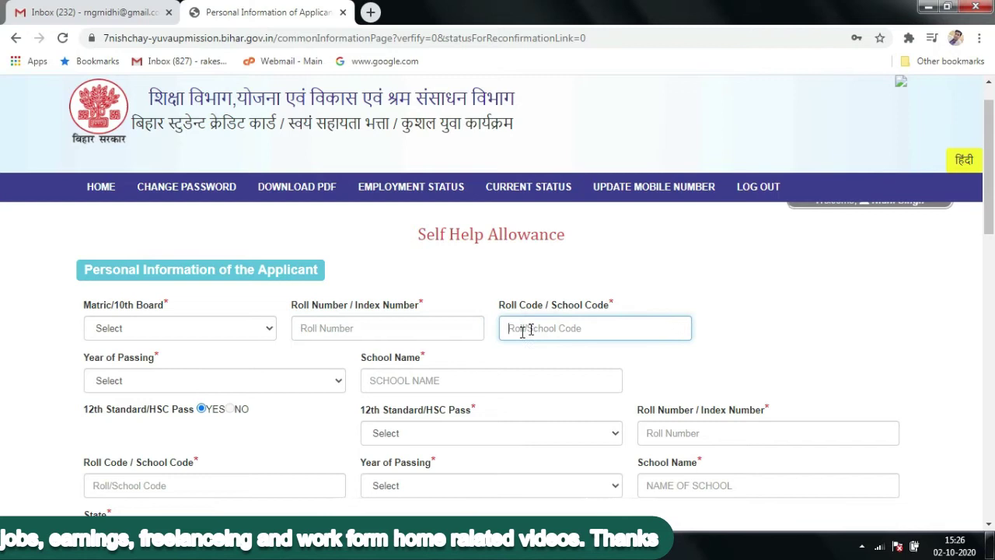
{"action": "left_click", "coordinate": [265, 390]}
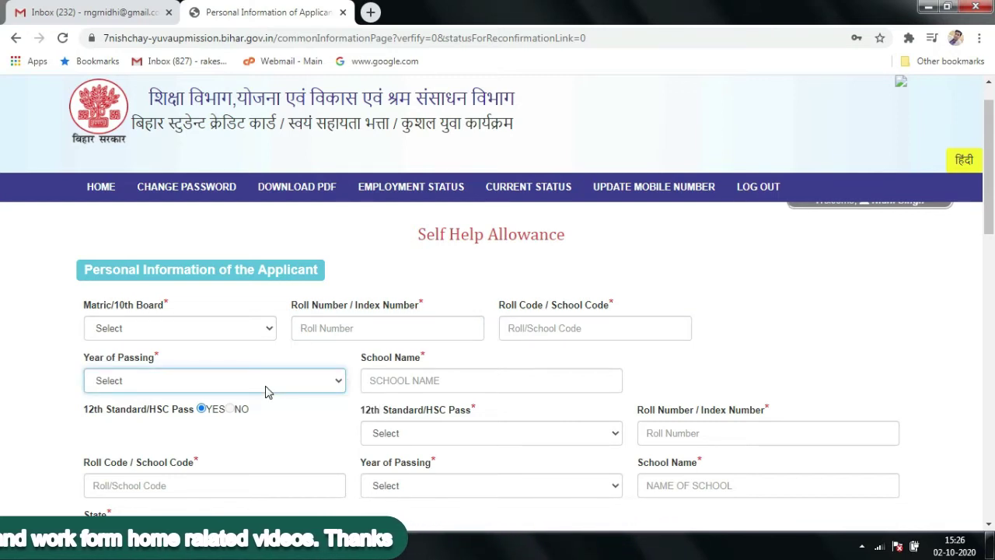
{"action": "left_click", "coordinate": [403, 381]}
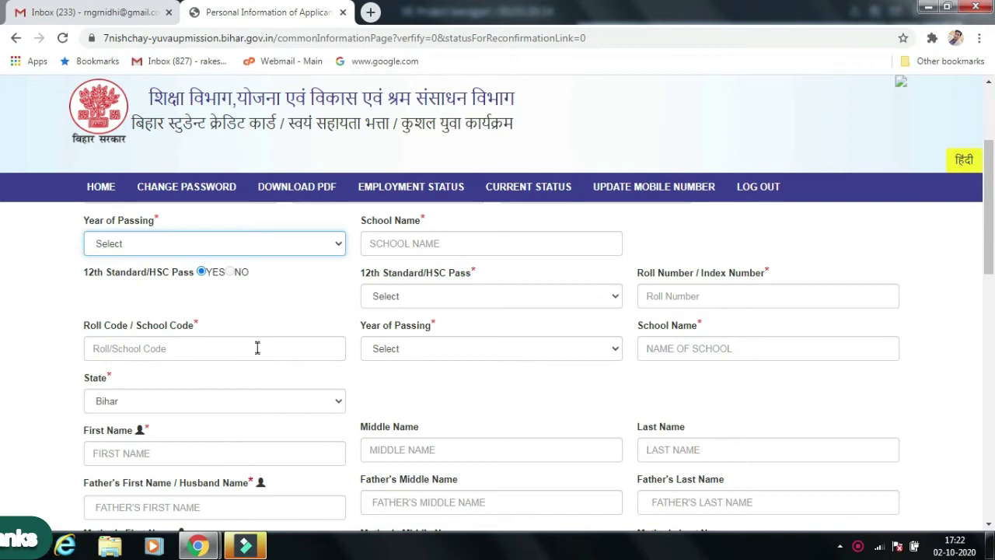
- Review the 12th standard board options, roll number, school code and school name fields, and the available states
{"action": "left_click", "coordinate": [483, 299]}
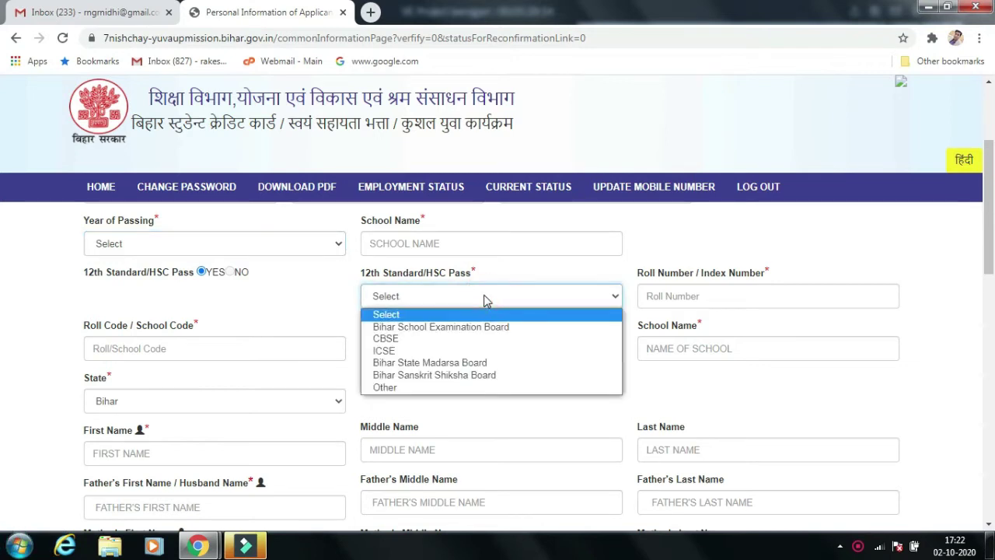
{"action": "left_click", "coordinate": [678, 306]}
{"action": "left_click", "coordinate": [690, 292]}
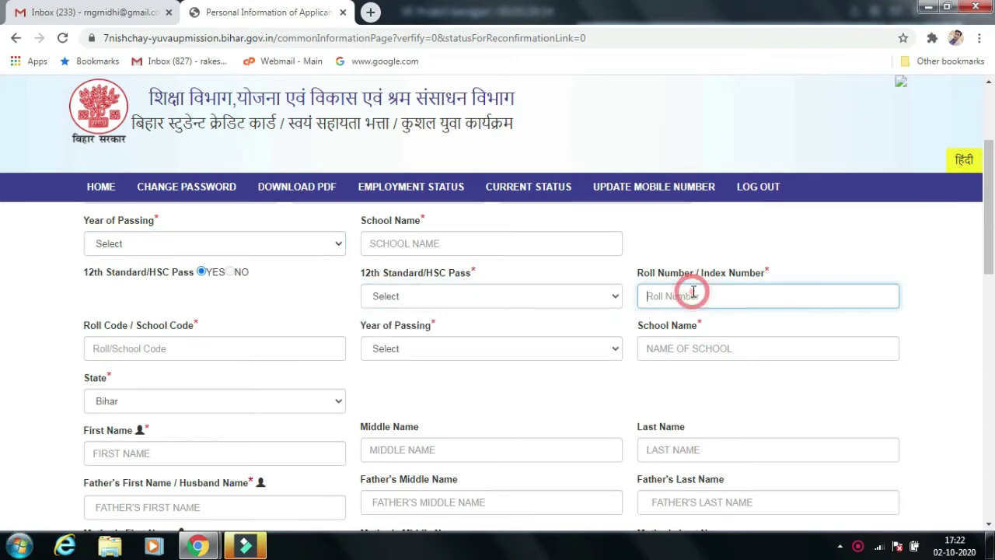
{"action": "left_click", "coordinate": [285, 349]}
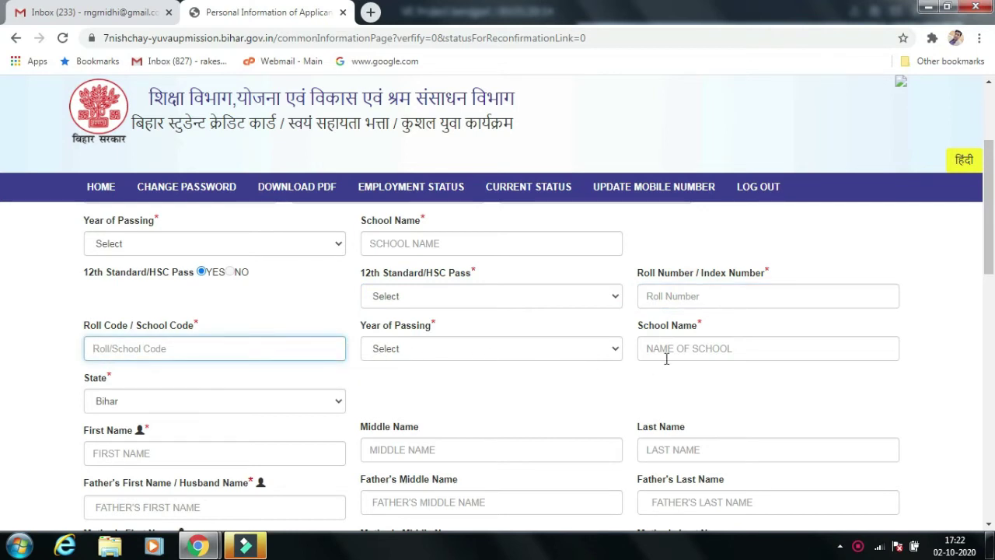
{"action": "left_click", "coordinate": [703, 348]}
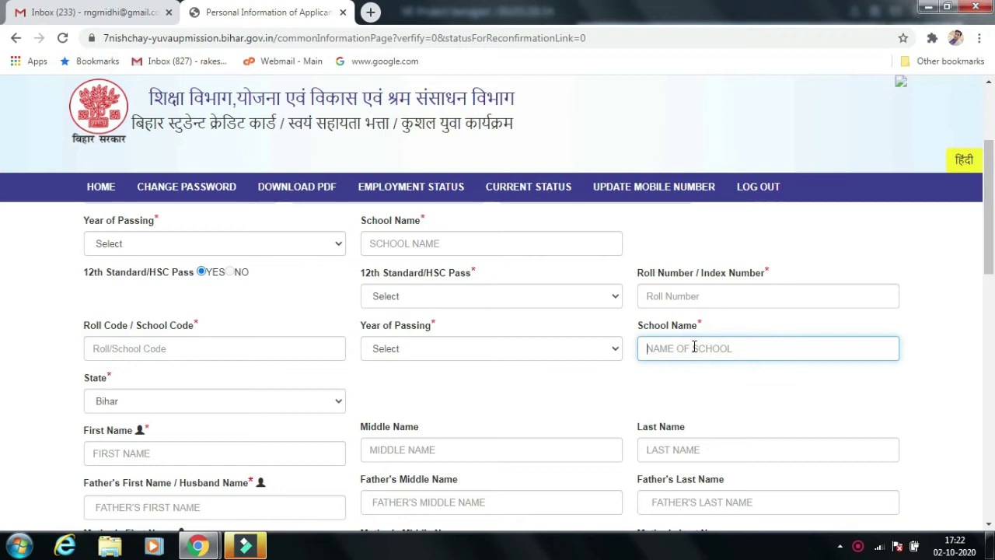
{"action": "left_click", "coordinate": [308, 403]}
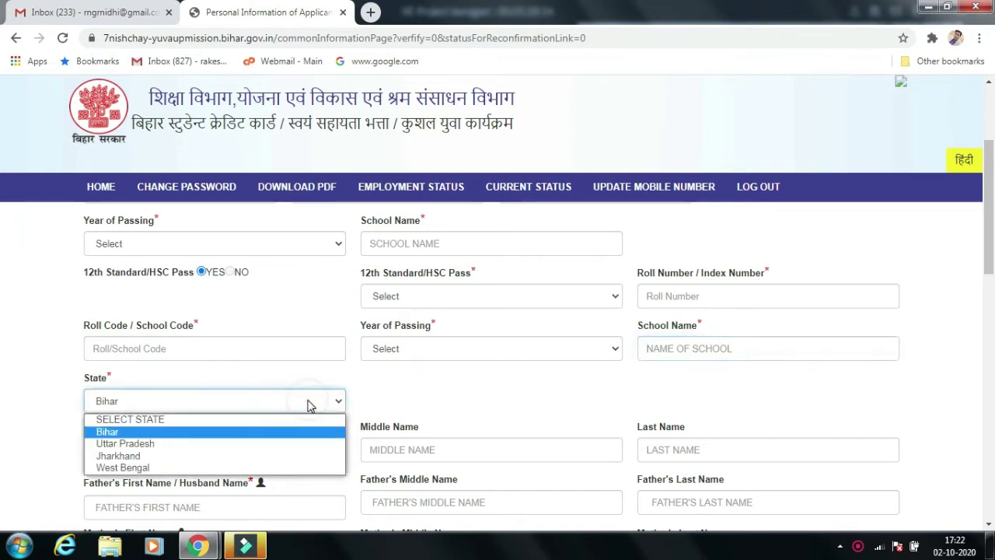
{"action": "left_click", "coordinate": [308, 403]}
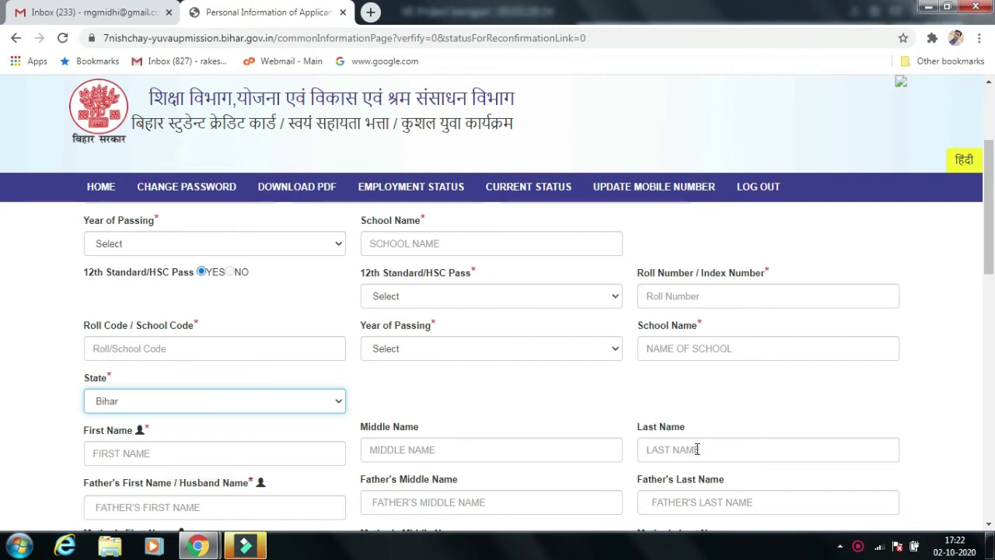
- Examine the applicant and parent name fields, the date of birth, and the gender and marital status options
{"action": "scroll", "coordinate": [280, 380], "scroll_direction": "down", "scroll_amount": 2}
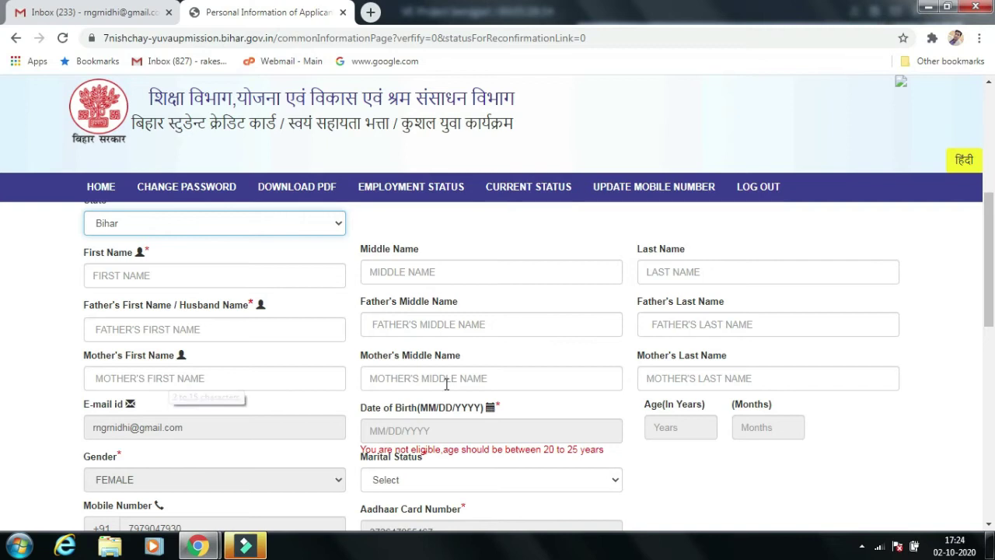
{"action": "left_click", "coordinate": [300, 459]}
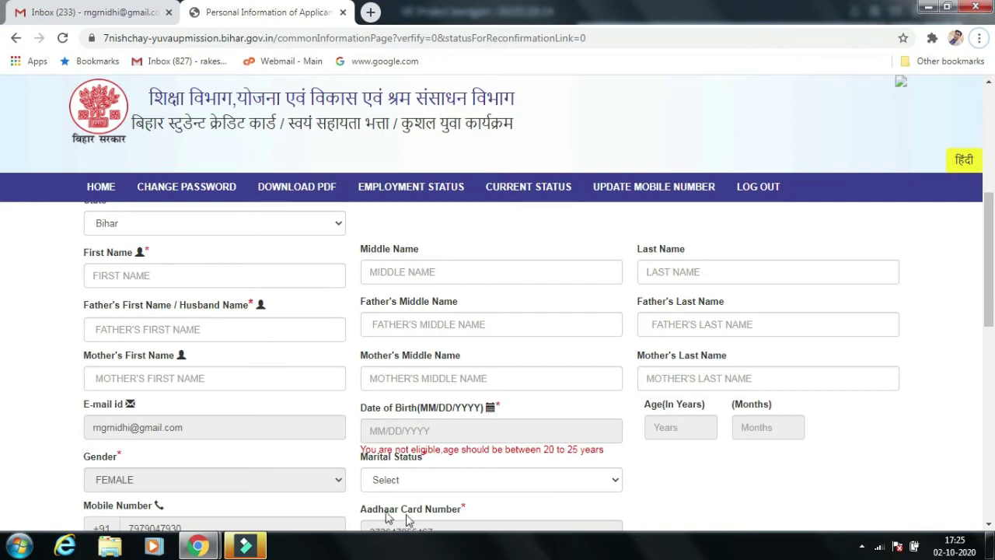
{"action": "left_click", "coordinate": [315, 480]}
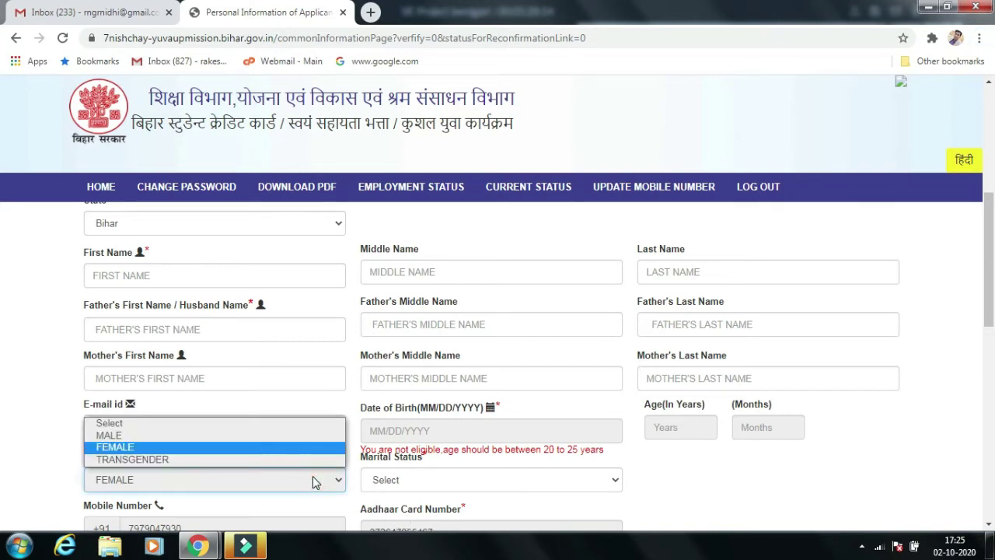
{"action": "scroll", "coordinate": [571, 344], "scroll_direction": "down", "scroll_amount": 2}
{"action": "left_click", "coordinate": [571, 323]}
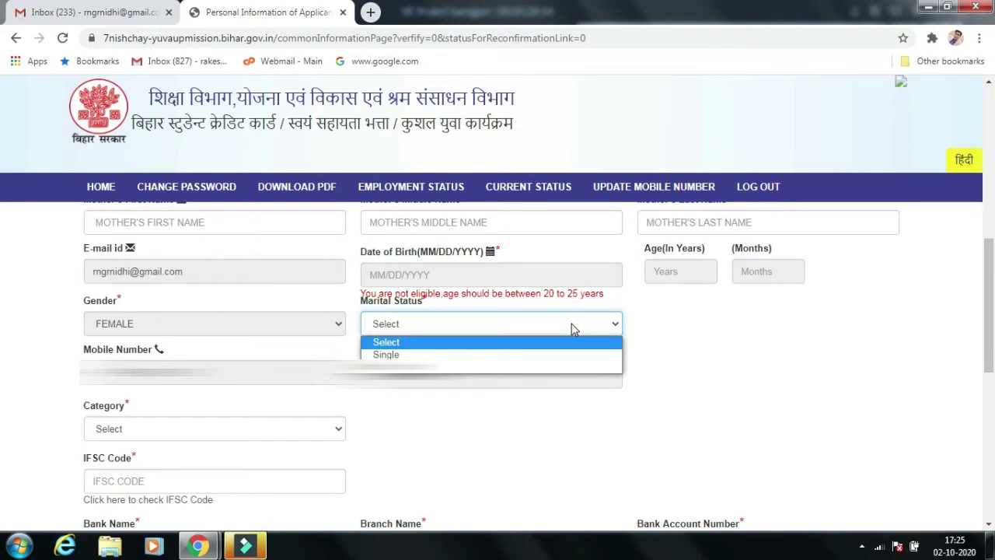
{"action": "left_click", "coordinate": [573, 325]}
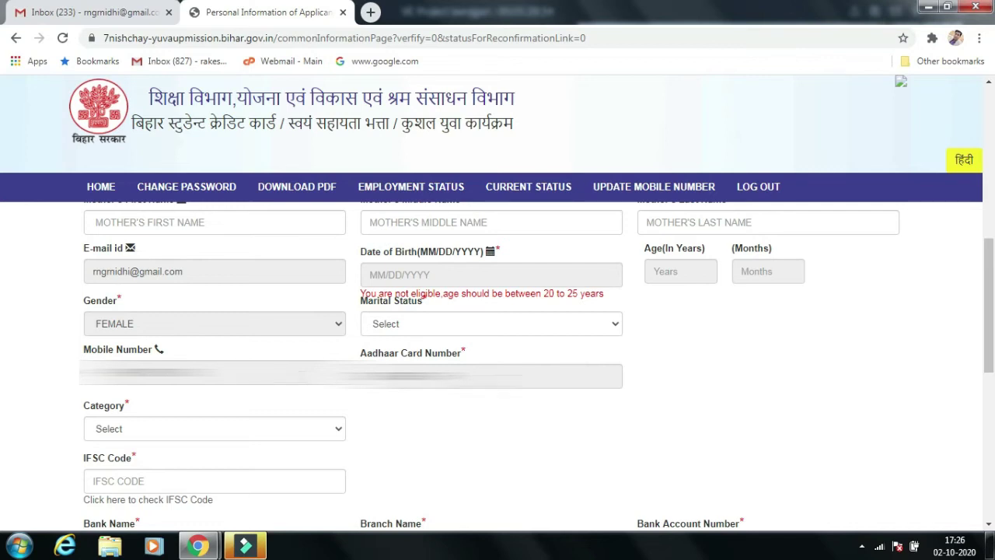
- Examine the category options, the IFSC code and bank account fields, and the permanent and residential address sections
{"action": "scroll", "coordinate": [443, 382], "scroll_direction": "down", "scroll_amount": 2}
{"action": "left_click", "coordinate": [312, 314]}
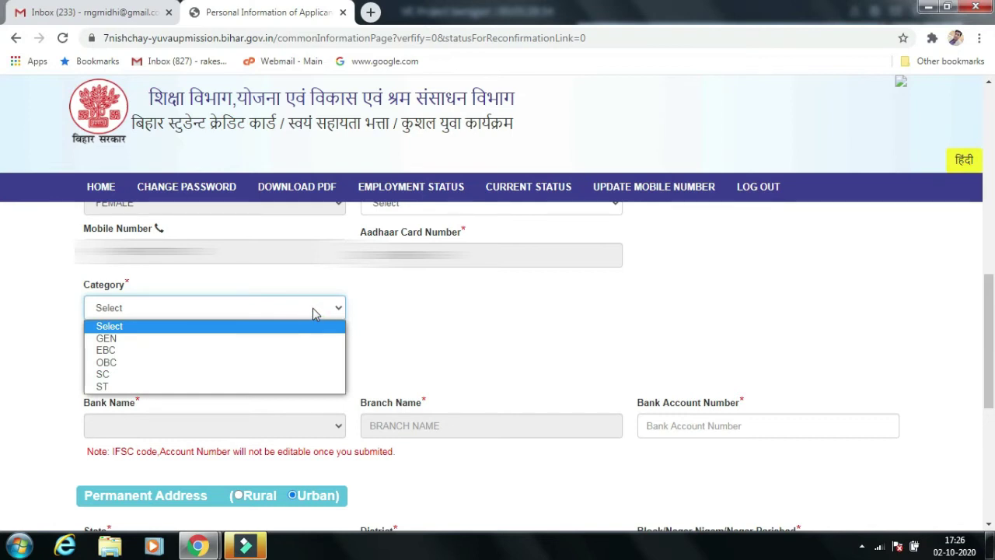
{"action": "left_click", "coordinate": [450, 333]}
{"action": "left_click", "coordinate": [267, 360]}
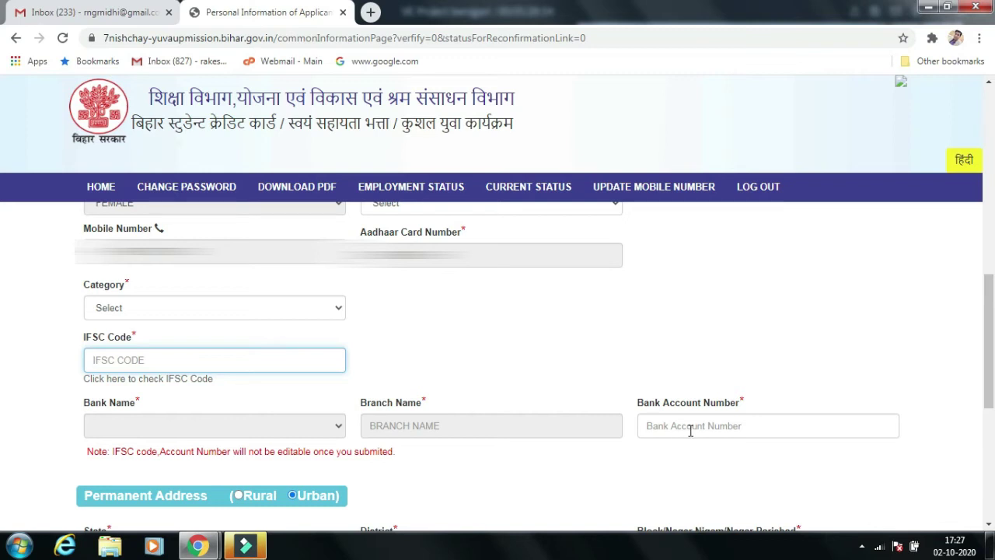
{"action": "scroll", "coordinate": [690, 430], "scroll_direction": "down", "scroll_amount": 3}
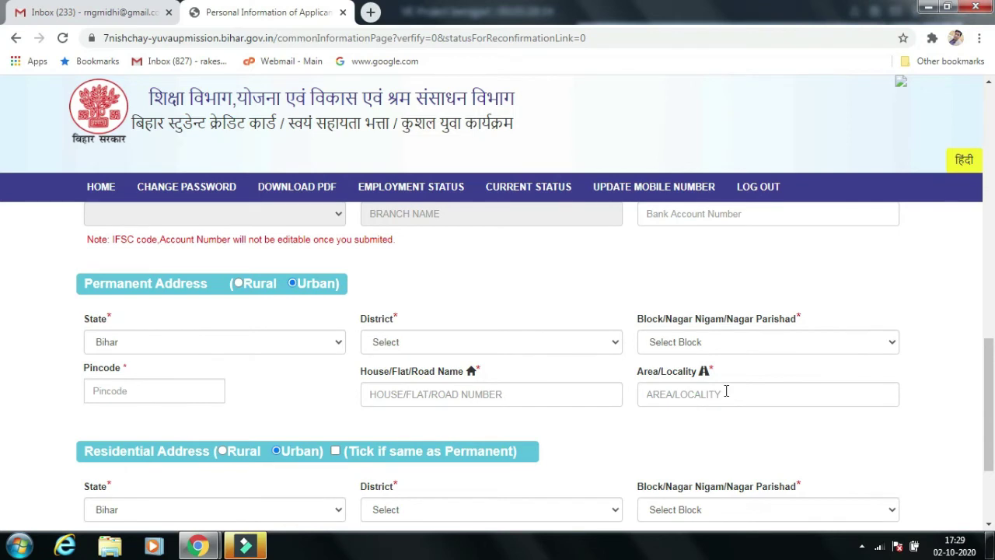
{"action": "scroll", "coordinate": [726, 396], "scroll_direction": "down", "scroll_amount": 3}
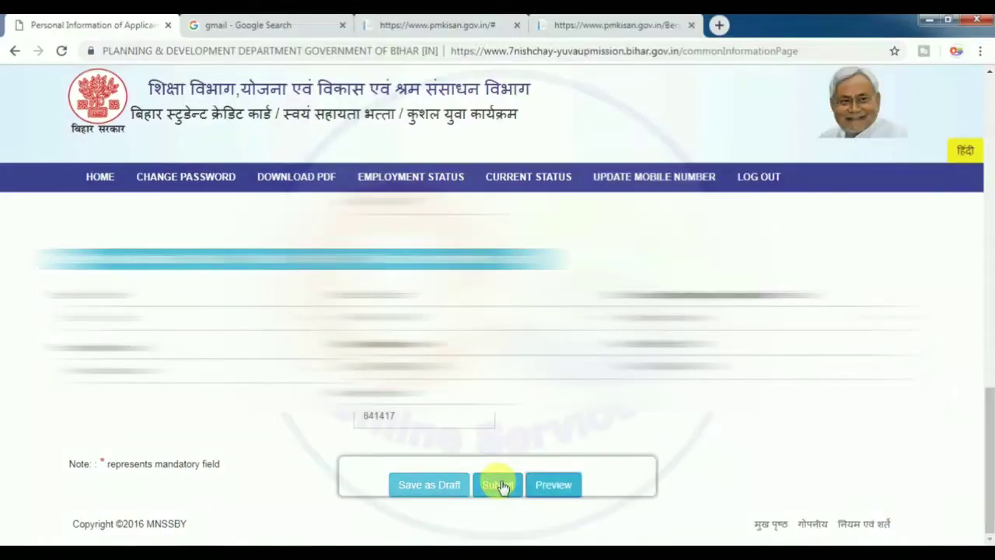
- Submit the personal information page and set the first Kushal Yuva training preference to district SARAN, block Mashrakh
{"action": "left_click", "coordinate": [497, 483]}
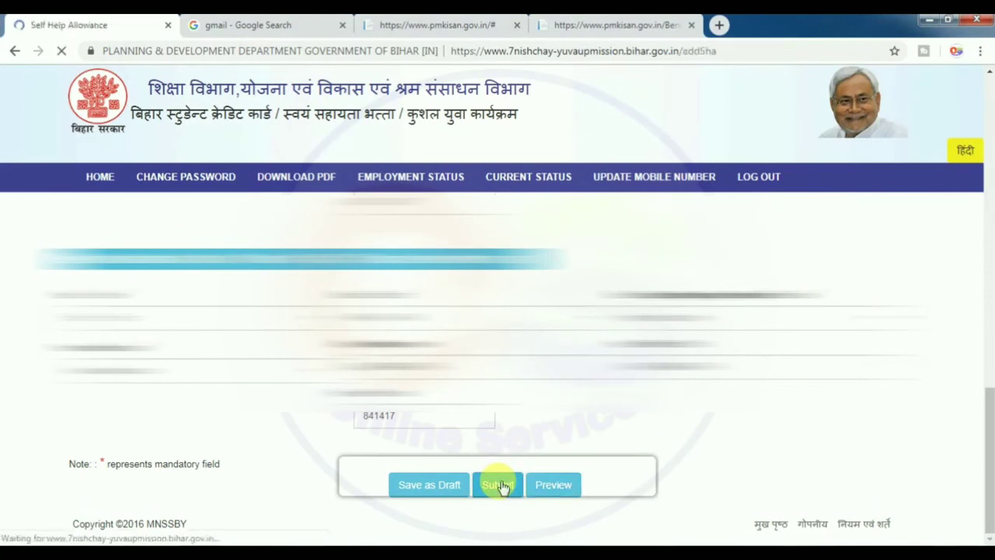
{"action": "left_click", "coordinate": [437, 432]}
{"action": "left_click", "coordinate": [437, 432]}
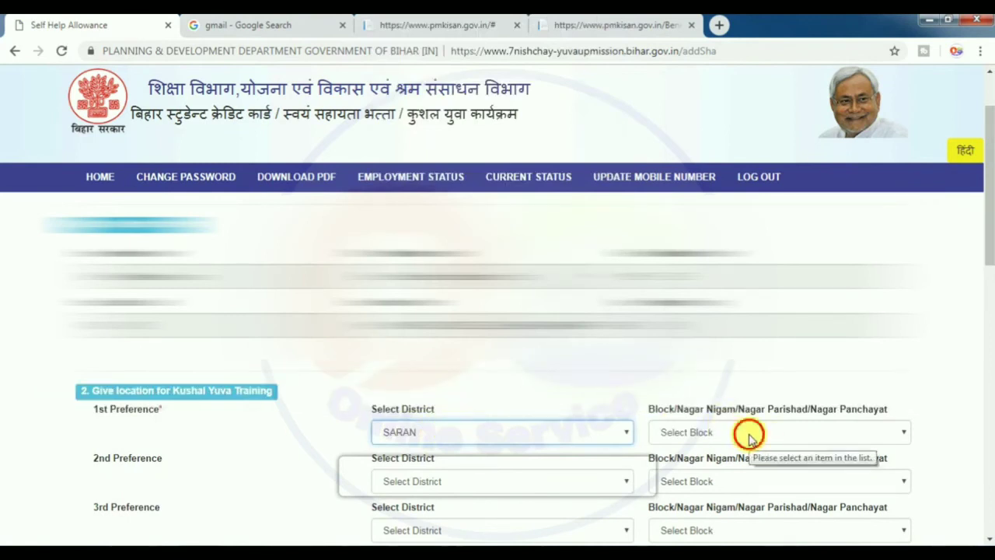
{"action": "left_click", "coordinate": [746, 433]}
{"action": "left_click", "coordinate": [673, 375]}
- Agree to the applicant declaration at the end of the Self Help Allowance form and submit the application, confirming the submission
{"action": "scroll", "coordinate": [674, 376], "scroll_direction": "down", "scroll_amount": 1}
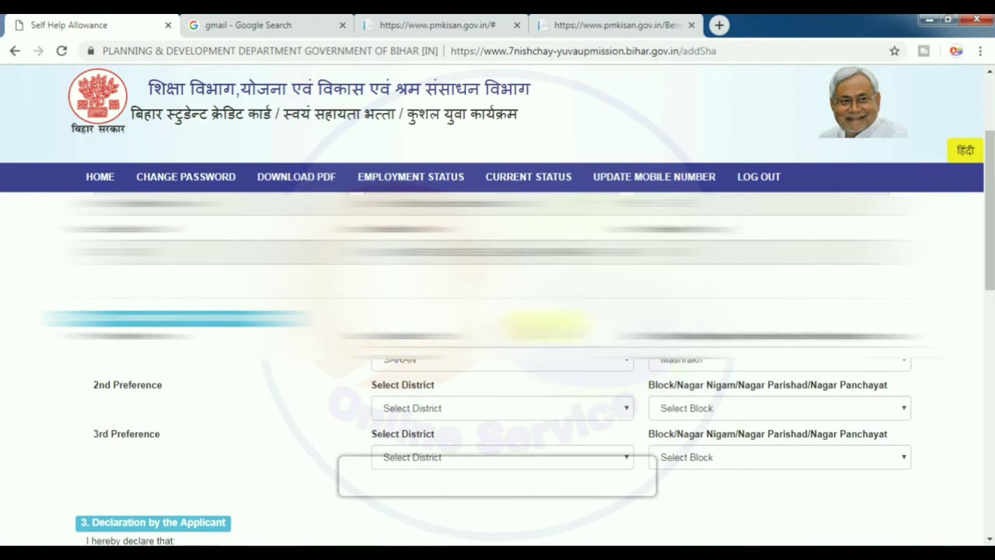
{"action": "scroll", "coordinate": [412, 460], "scroll_direction": "down", "scroll_amount": 15}
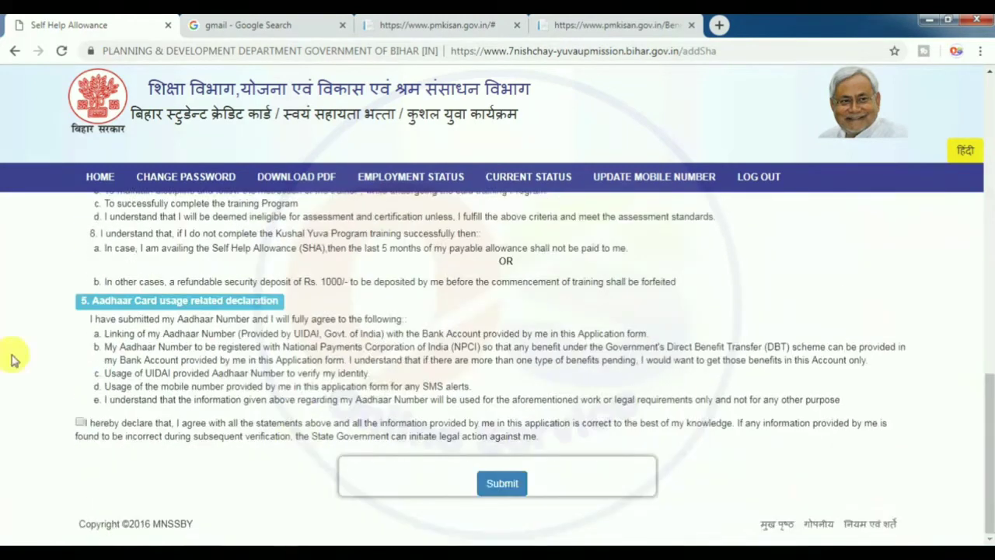
{"action": "left_click", "coordinate": [79, 423]}
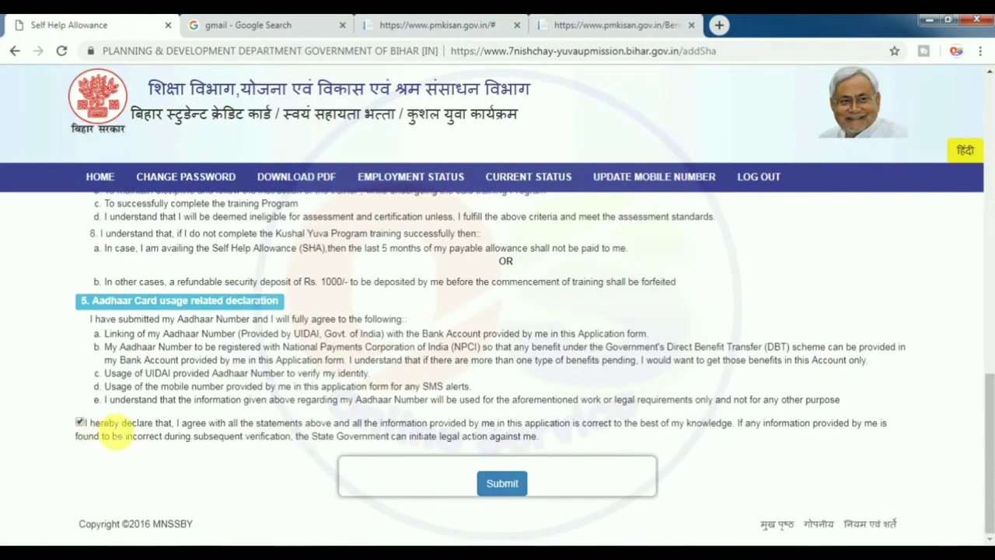
{"action": "left_click", "coordinate": [497, 484]}
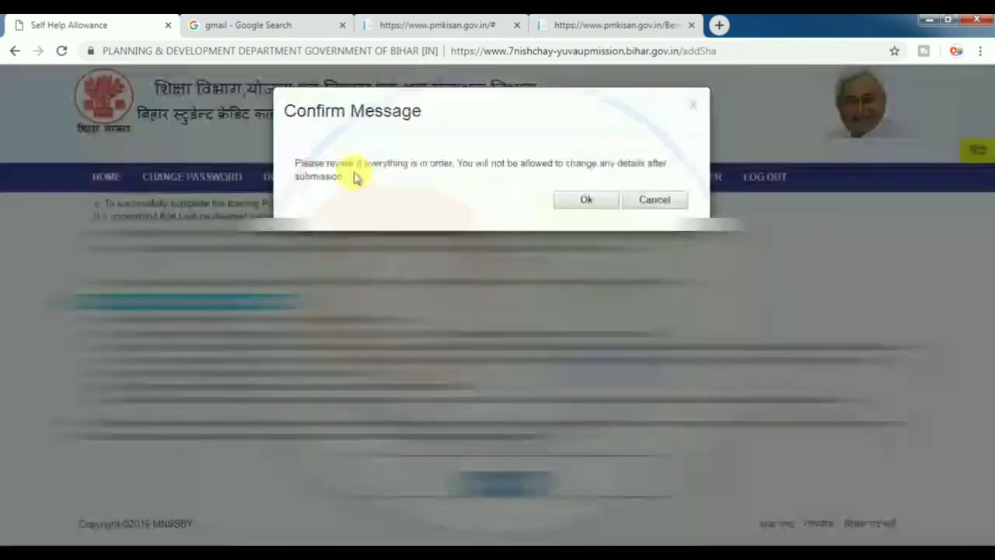
{"action": "key", "text": "Return"}
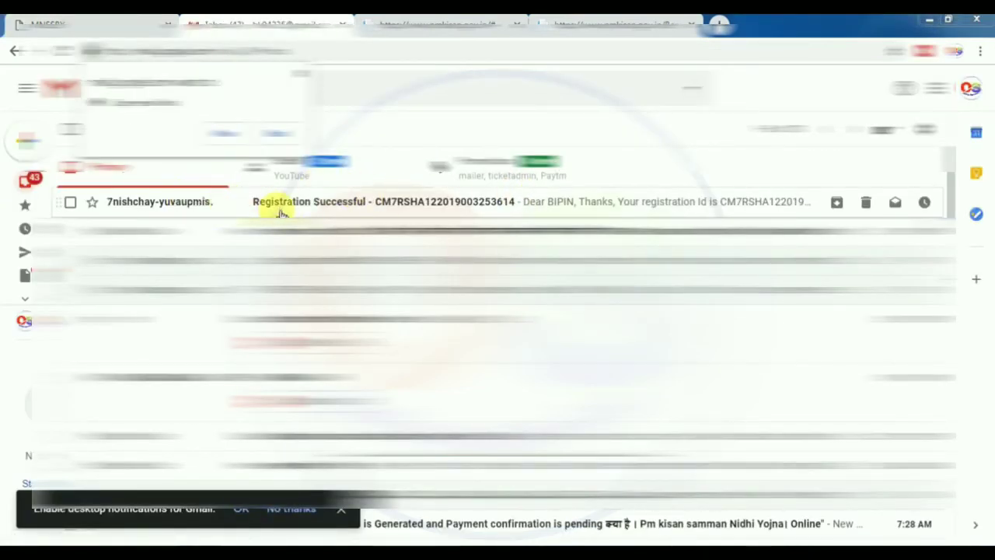
- Switch to the Gmail inbox and open the Registration Successful email from 7nishchay-yuvaupmission
{"action": "left_click", "coordinate": [309, 205]}
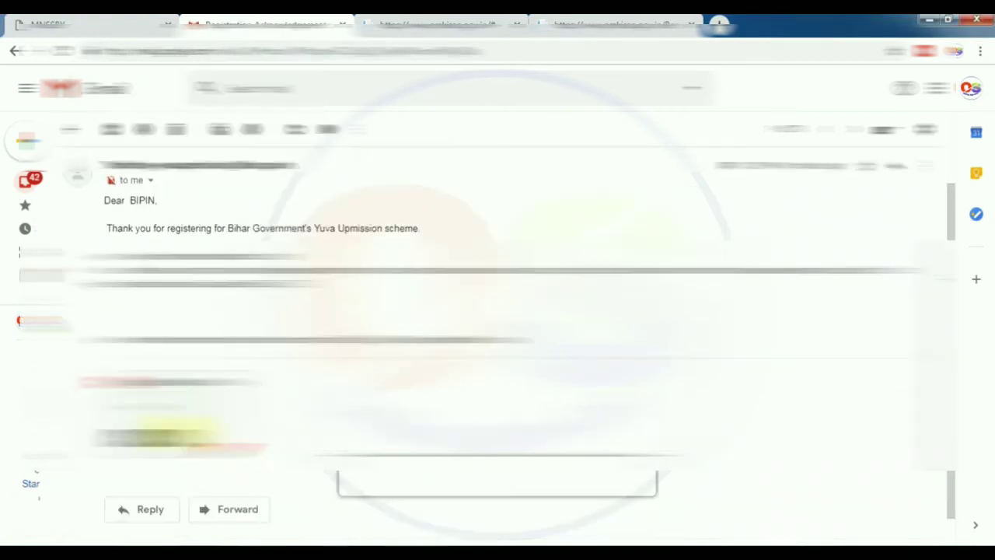